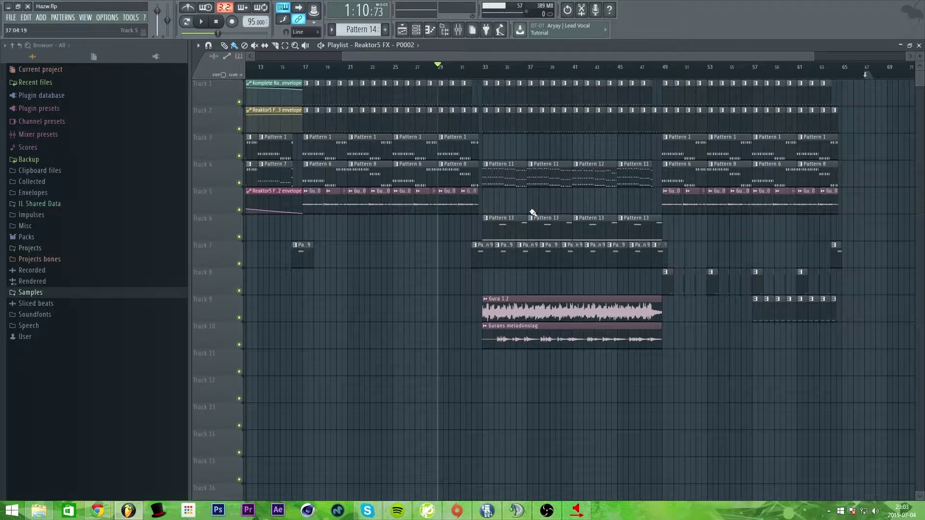
click(106, 18)
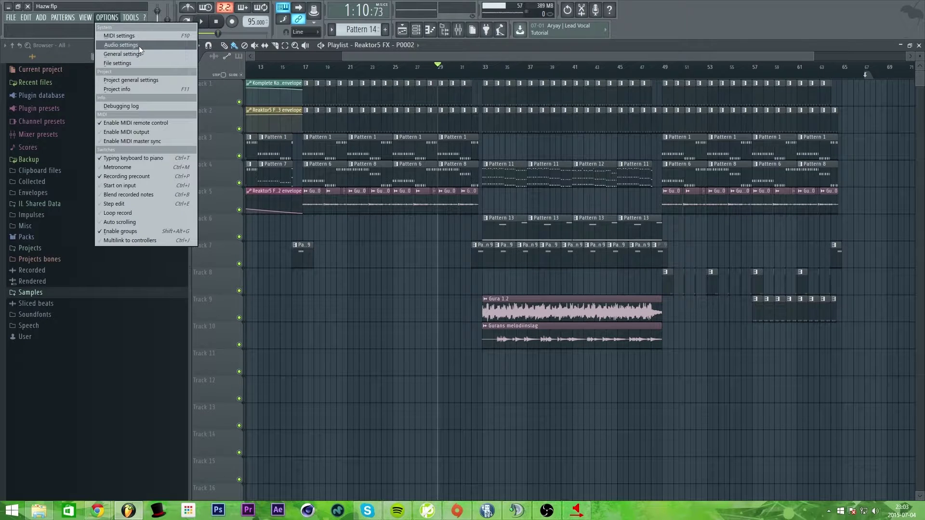
click(138, 45)
drag(462, 105, 626, 120)
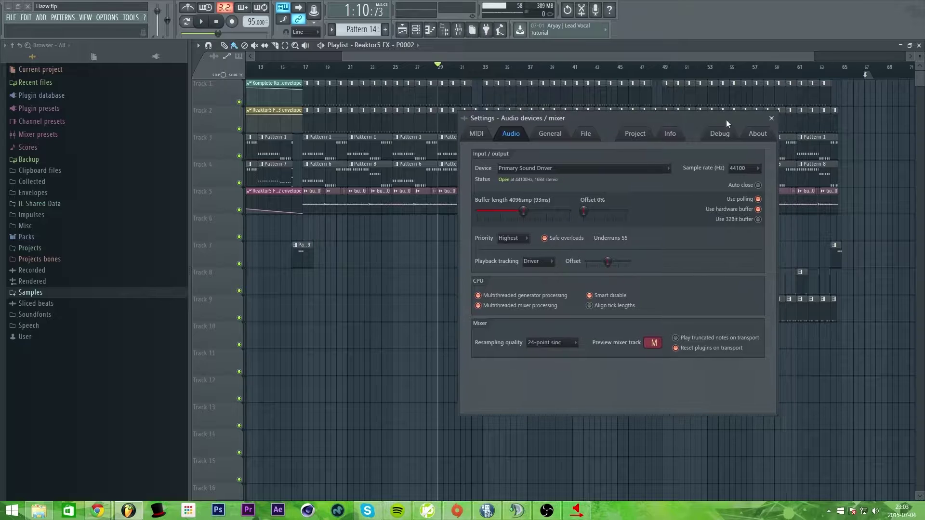
click(772, 118)
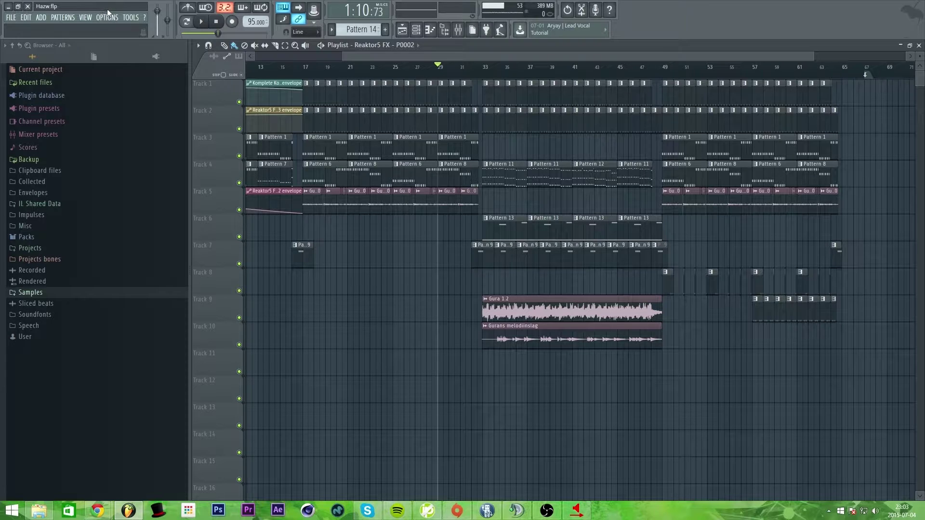
click(9, 18)
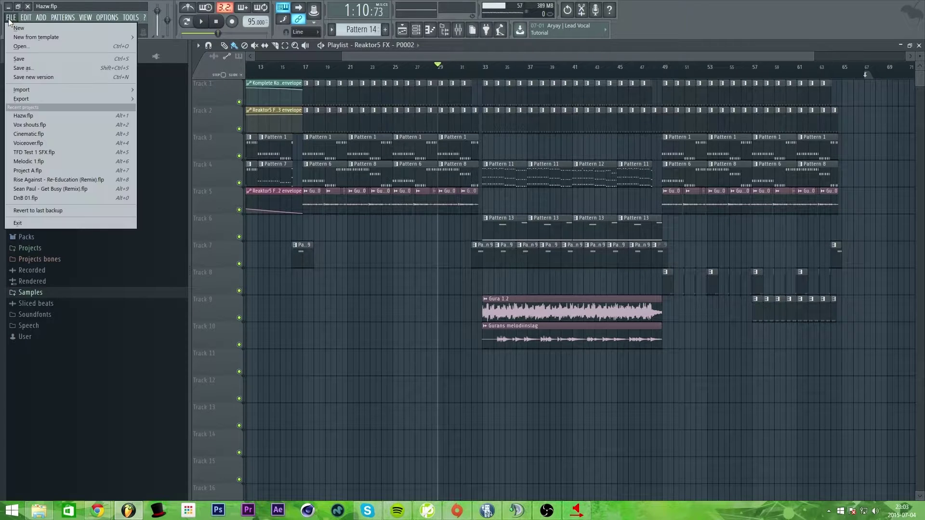
click(61, 19)
click(38, 17)
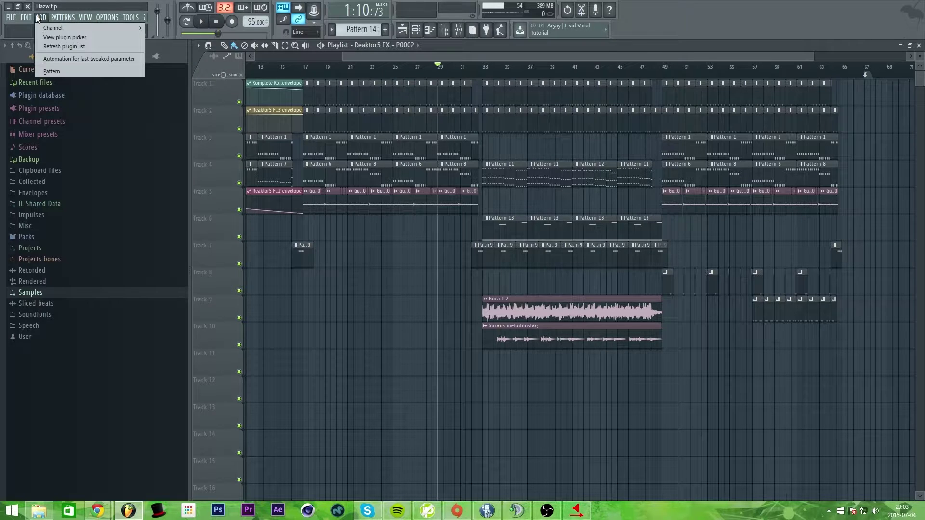
click(37, 18)
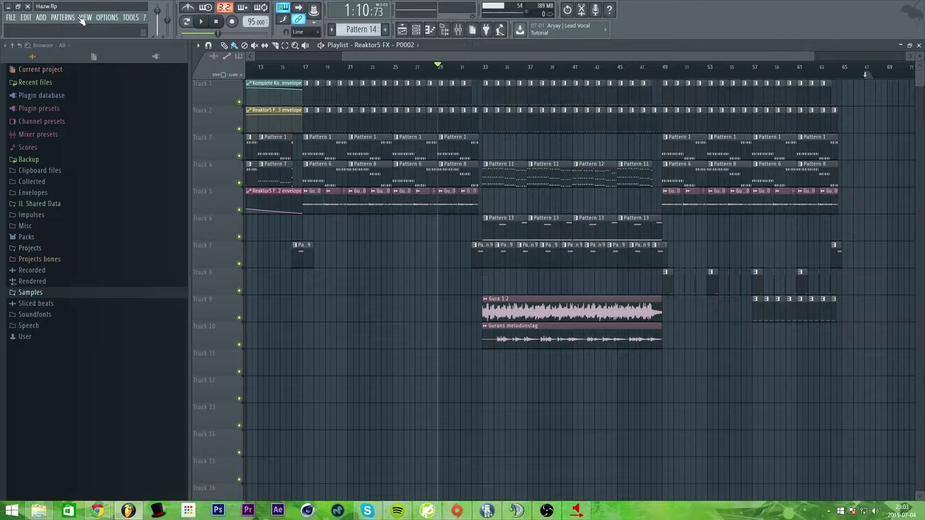
In the audio settings, lower the Primary Sound Driver's buffer length to 2800 samples and test the song's playback
click(106, 19)
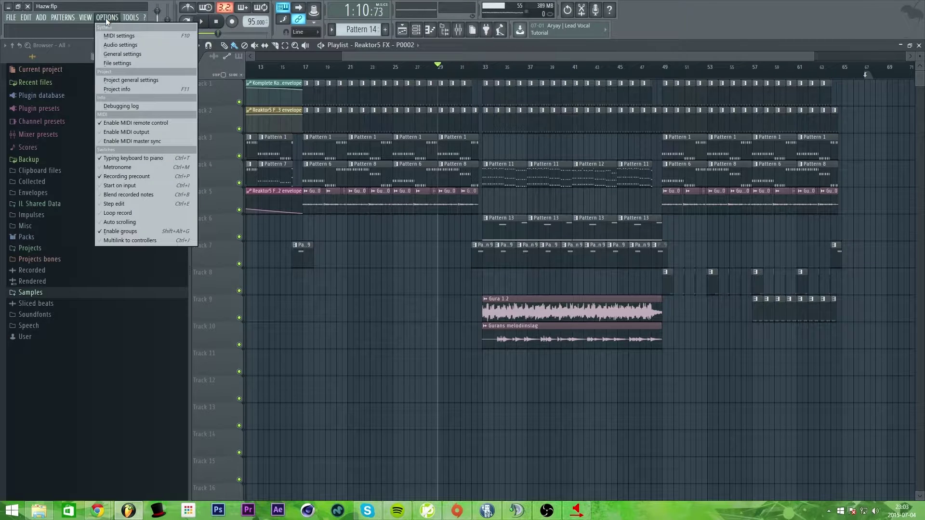
click(124, 45)
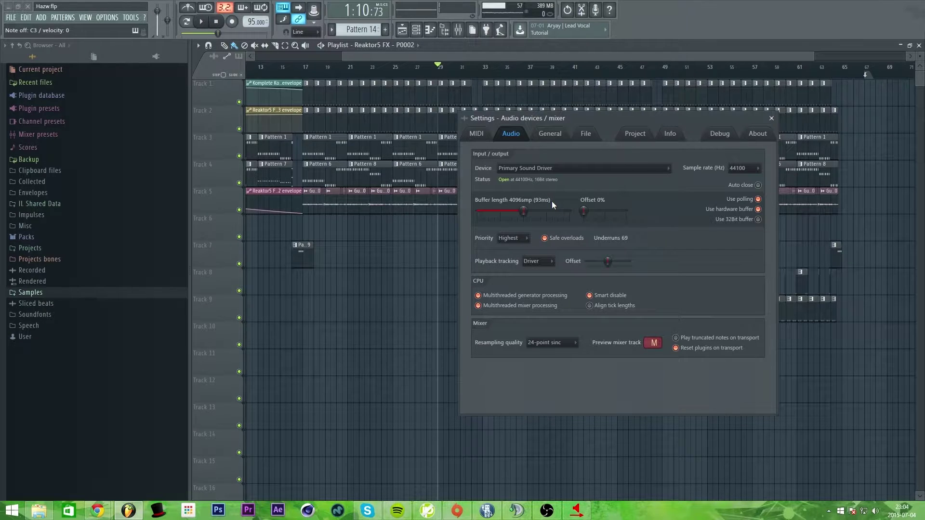
mouse_move(525, 212)
mouse_down()
mouse_move(500, 211)
mouse_move(535, 211)
mouse_move(523, 211)
mouse_up()
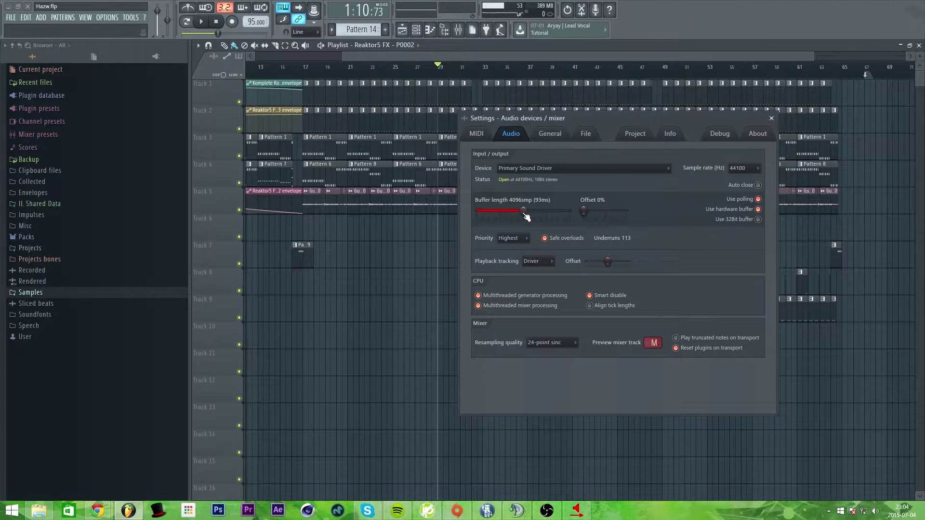
drag(526, 215, 508, 211)
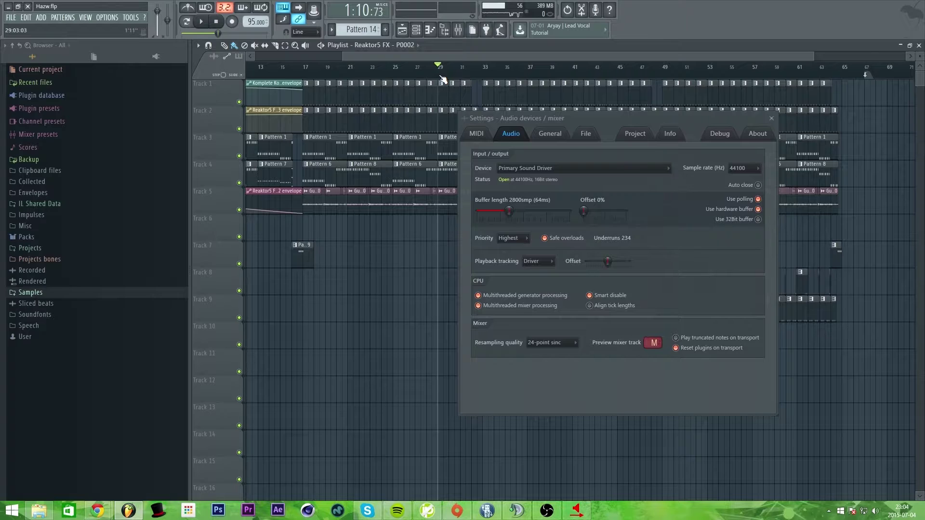
key(space)
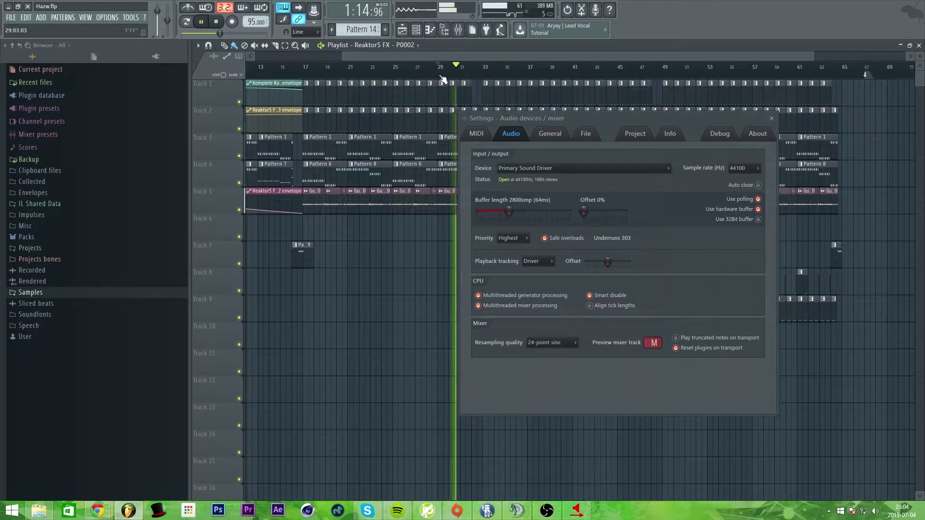
key(space)
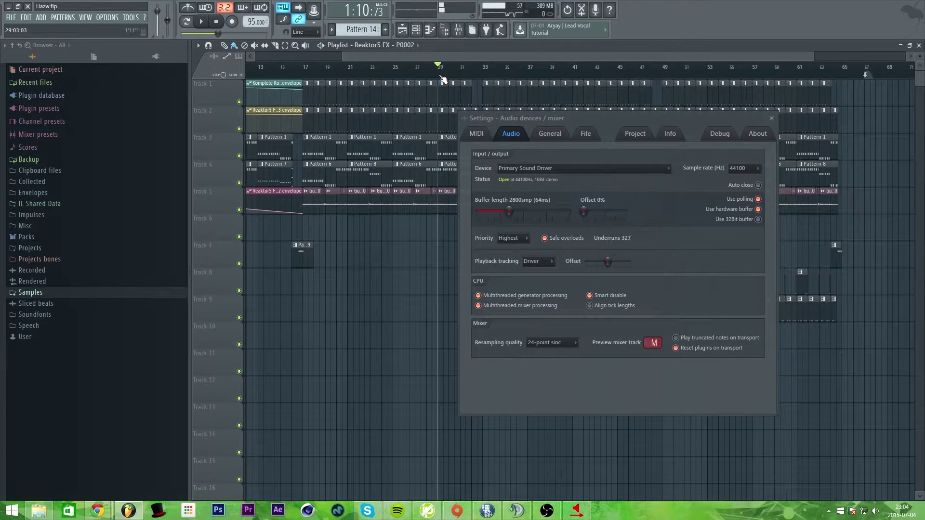
Raise the buffer length to 8192 samples and play the song briefly to compare the sound
drag(509, 211, 524, 210)
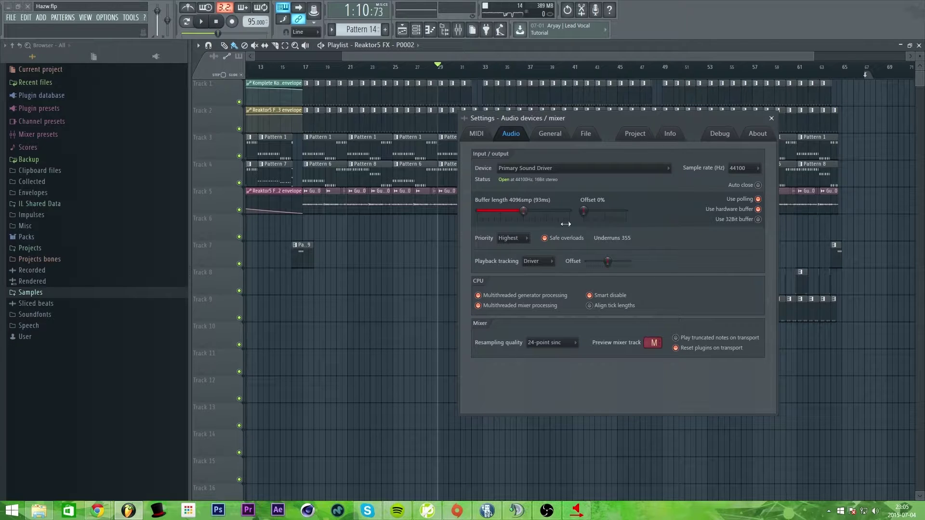
drag(523, 210, 569, 210)
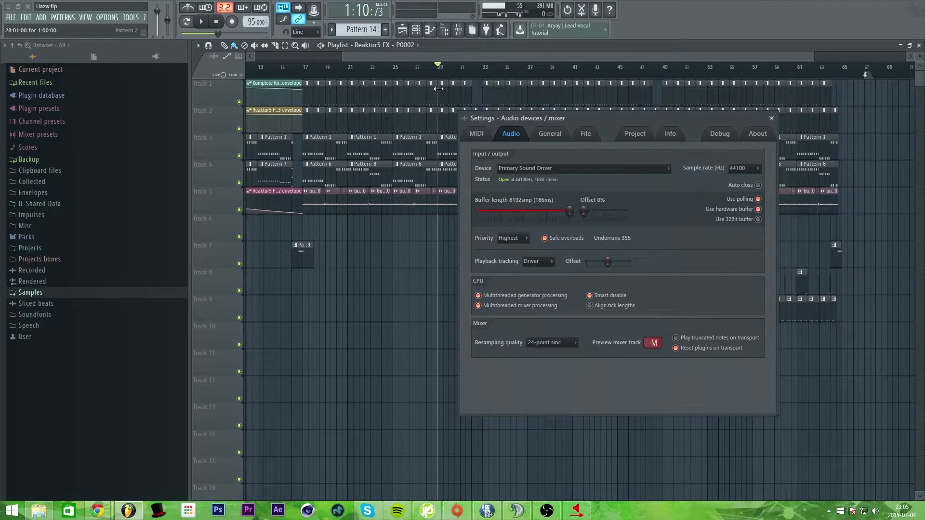
drag(437, 56, 458, 54)
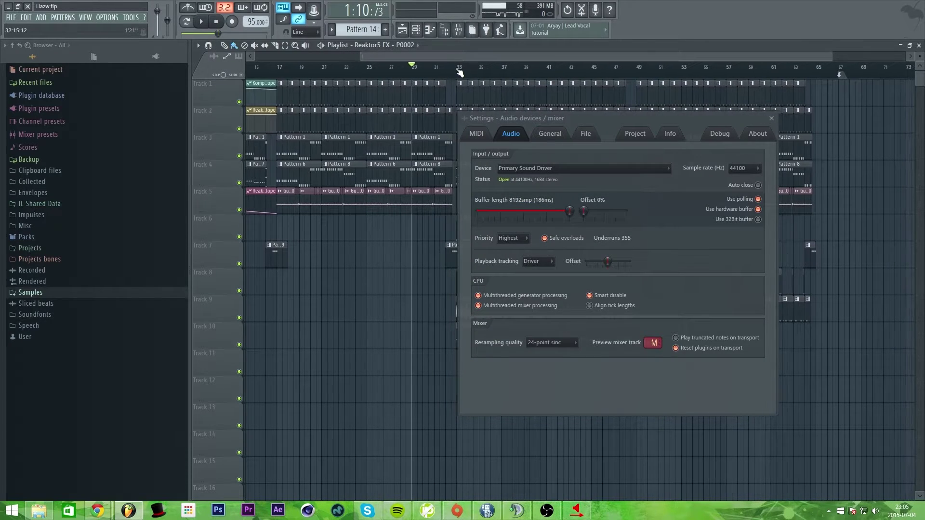
key(space)
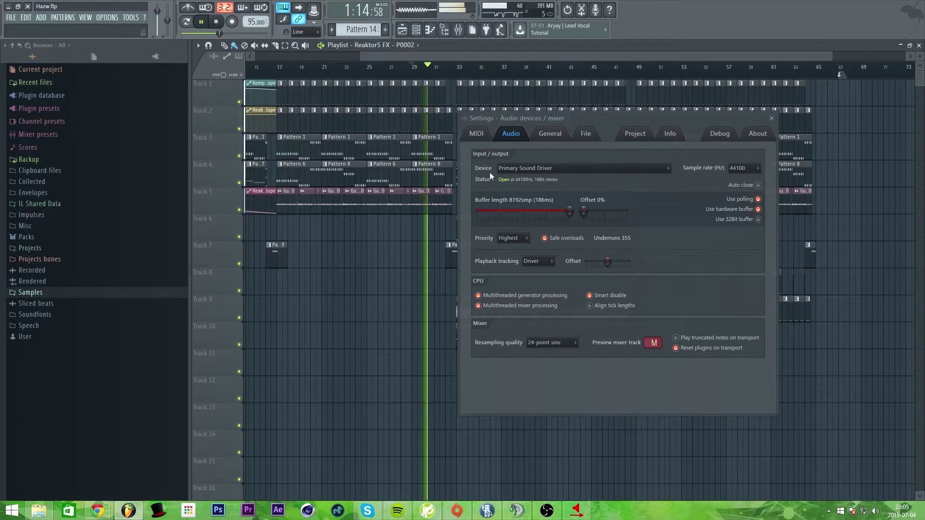
key(space)
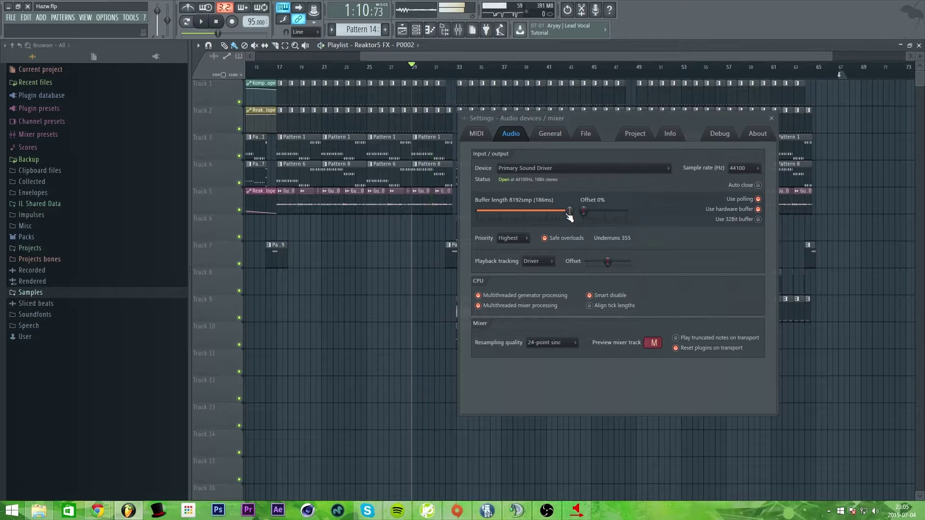
Restore the buffer length to 4096 samples, and switch the audio device to AudioBox ASIO Driver
drag(568, 215, 523, 216)
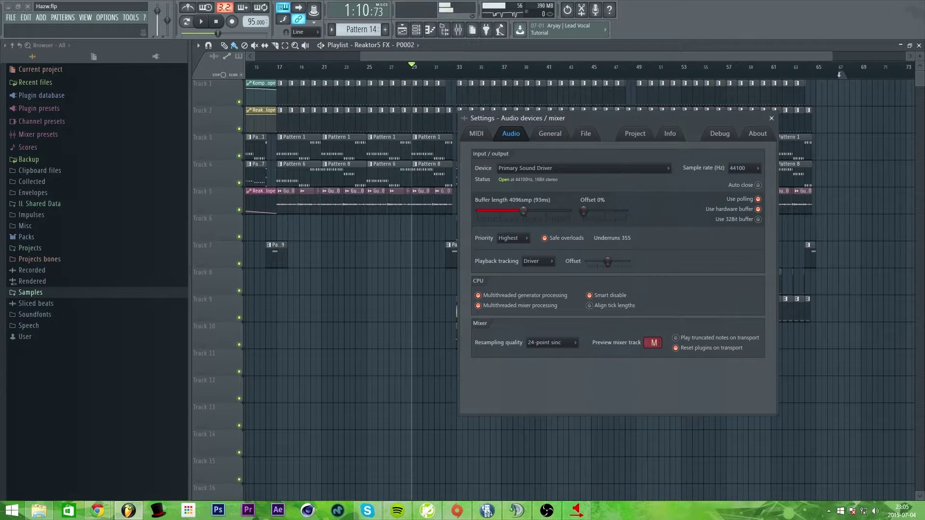
click(575, 171)
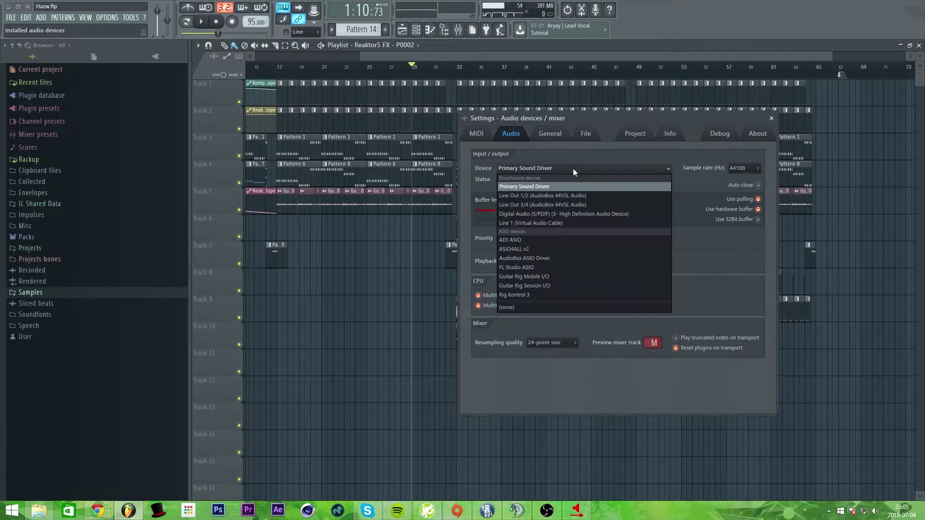
click(550, 259)
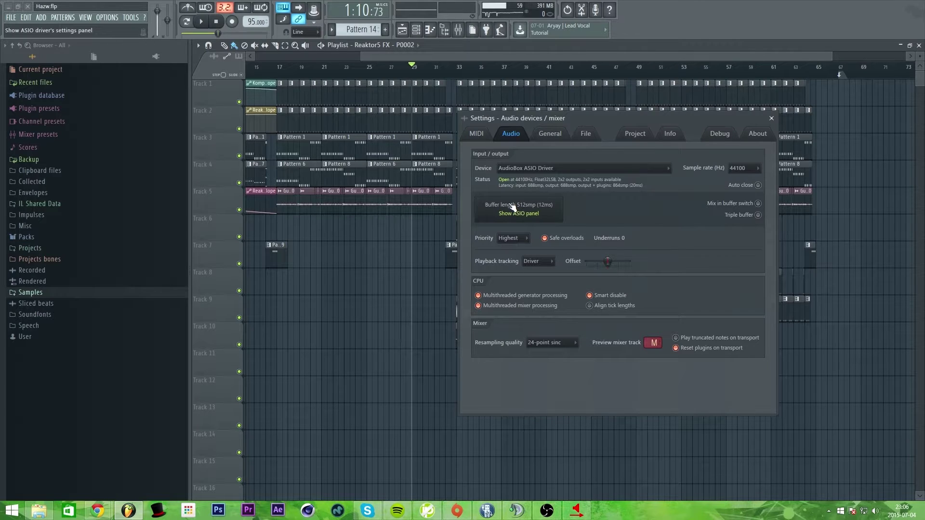
Move the settings window clear of the arrangement and play the song briefly to check playback with the ASIO driver
drag(571, 119, 694, 119)
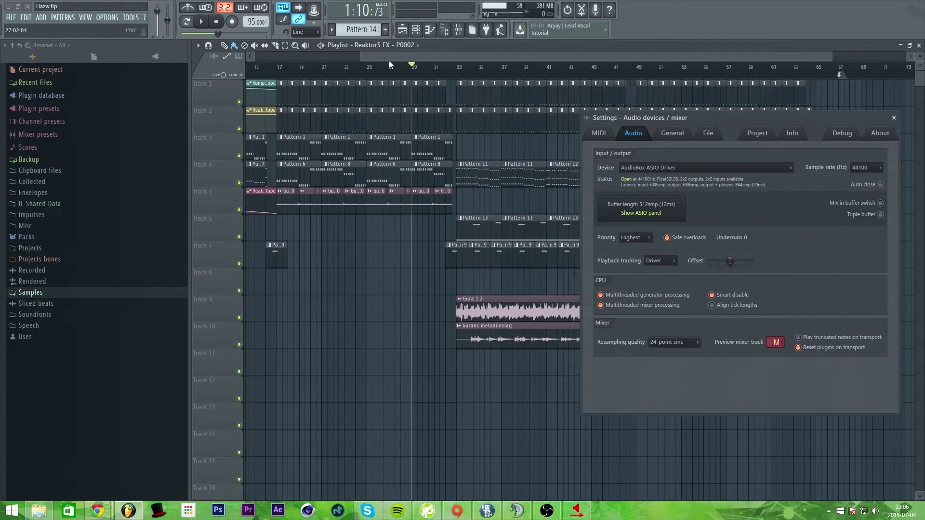
click(201, 22)
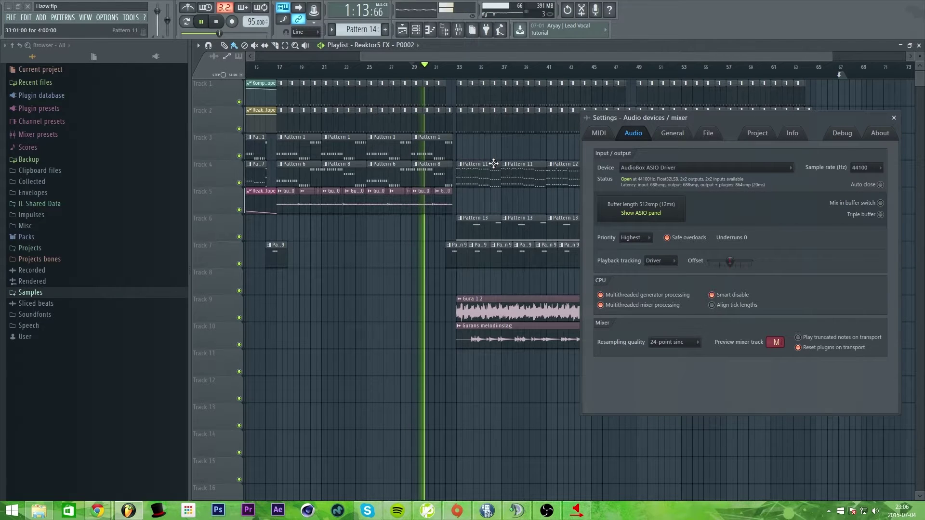
click(220, 22)
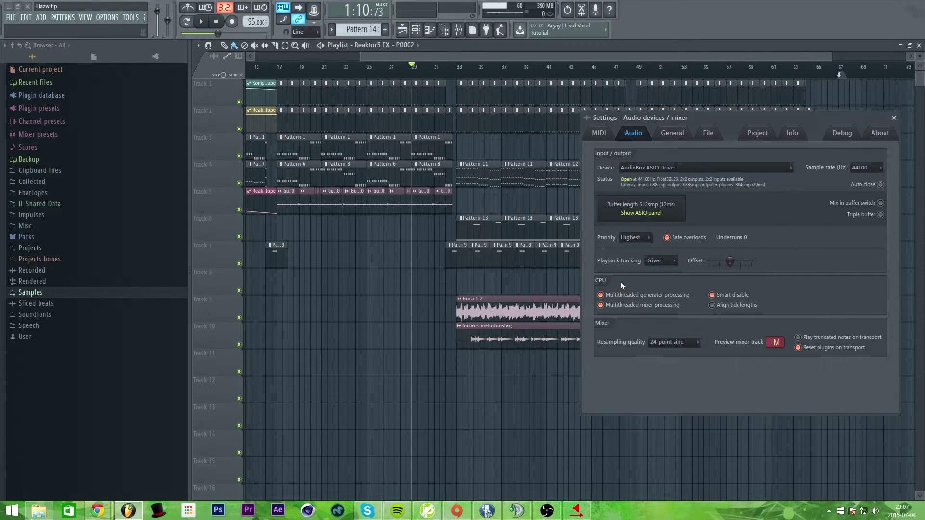
Look through the connected controllers in the MIDI input device list, including AudioBox 44VSL MIDI In and the Komplete Kontrol entries
click(607, 137)
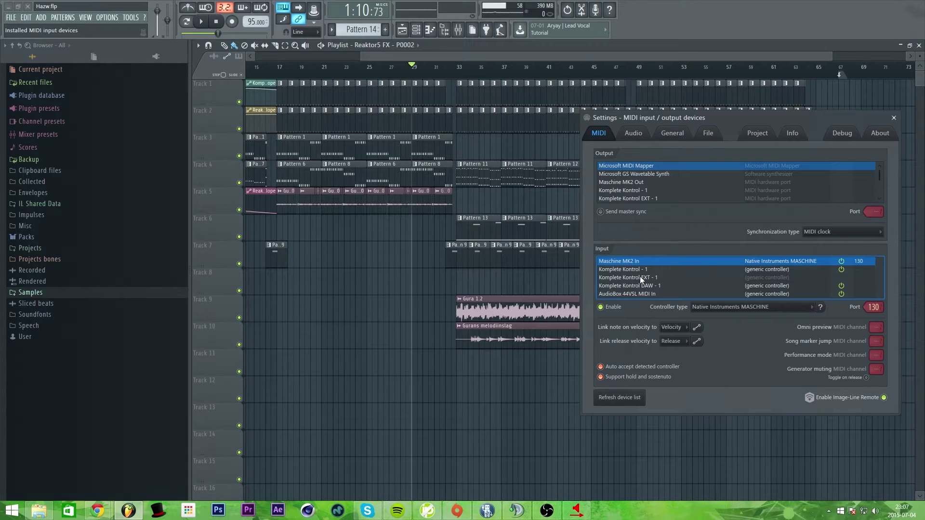
click(654, 292)
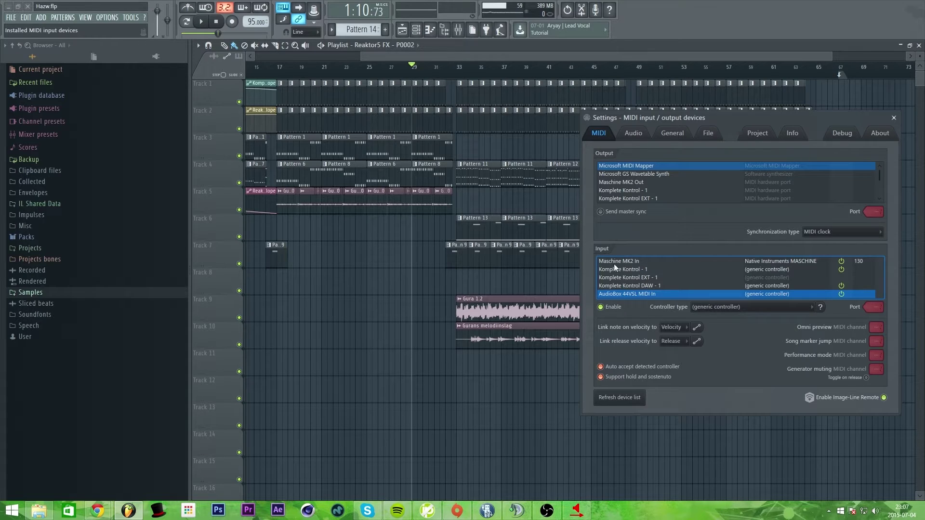
key(Up)
key(Up)
key(Up)
key(Up)
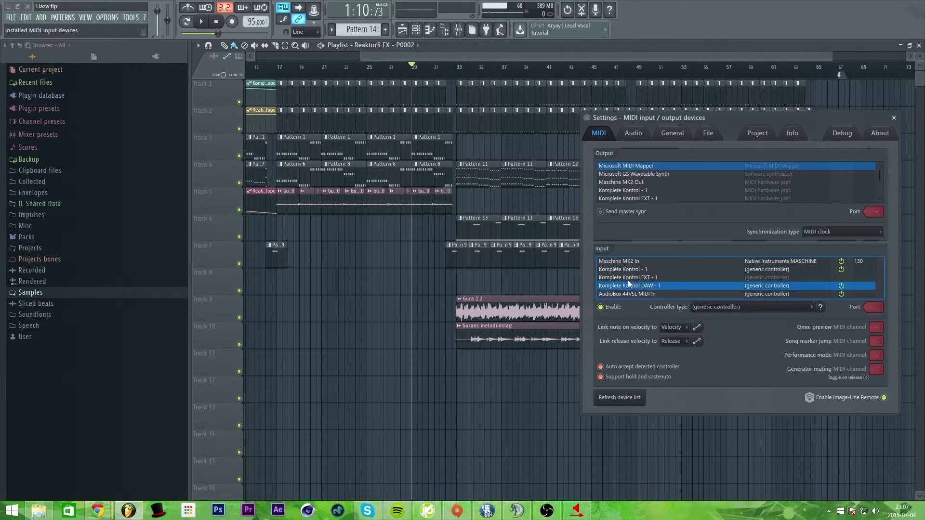
key(Down)
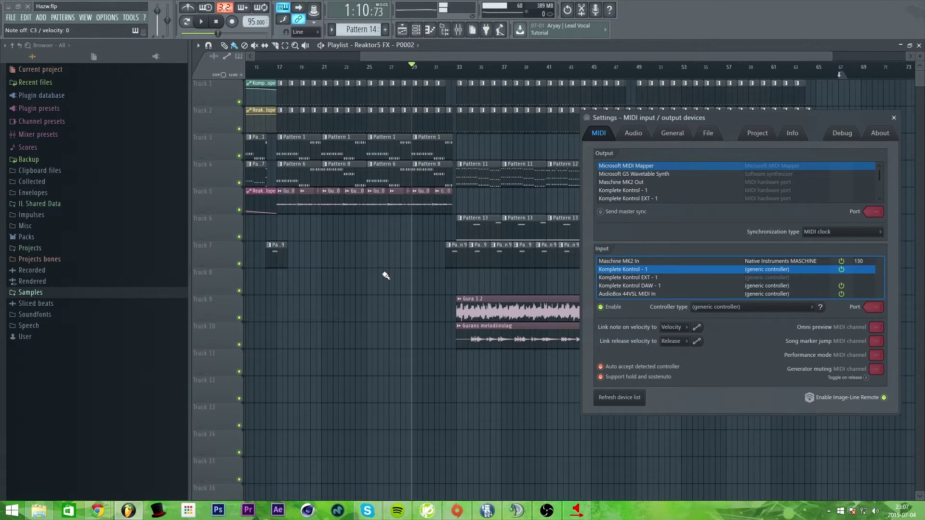
Glance at the general and file settings, and set the audio device to Primary Sound Driver
click(672, 133)
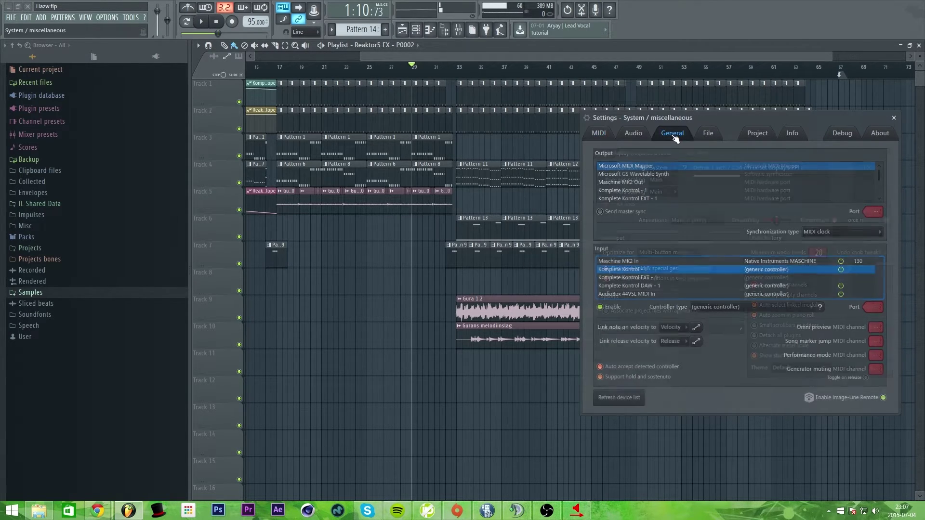
click(708, 135)
click(633, 135)
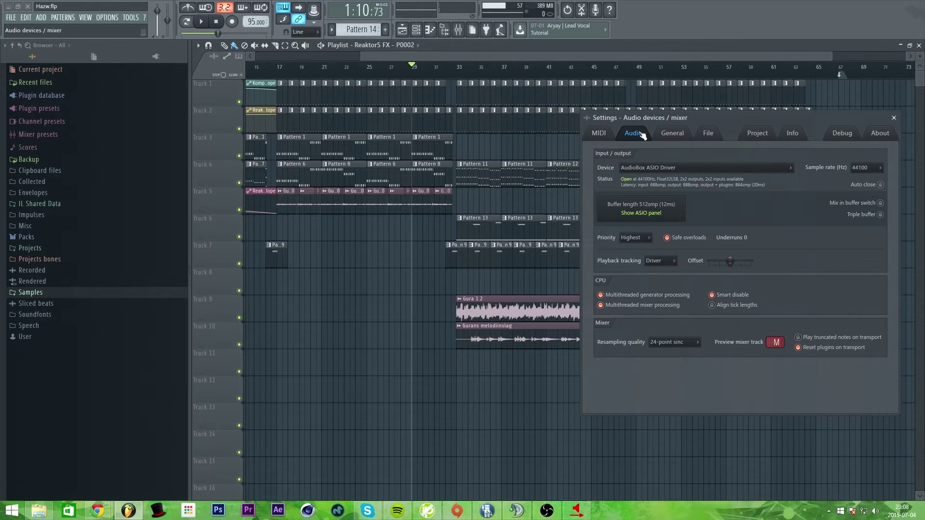
click(653, 168)
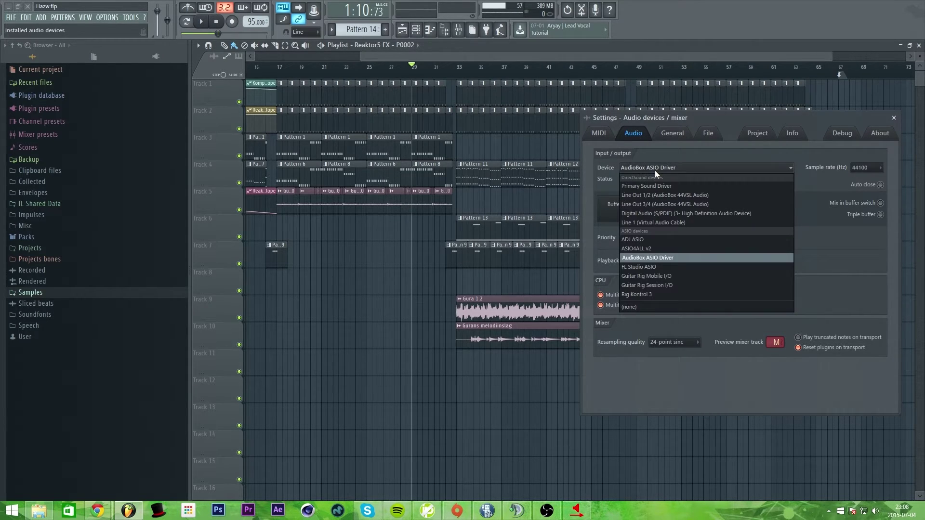
click(657, 186)
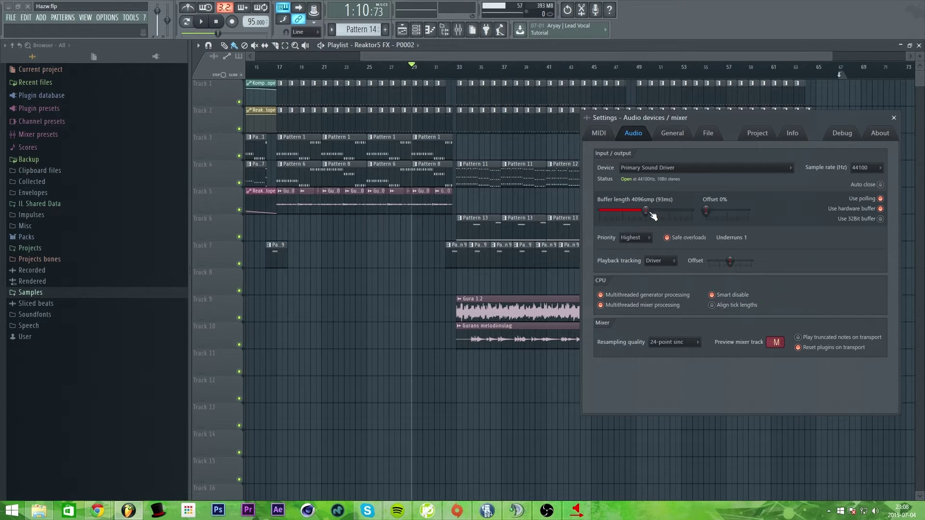
Set the audio device to AudioBox ASIO Driver and close the settings to return to the start of the playlist
click(666, 168)
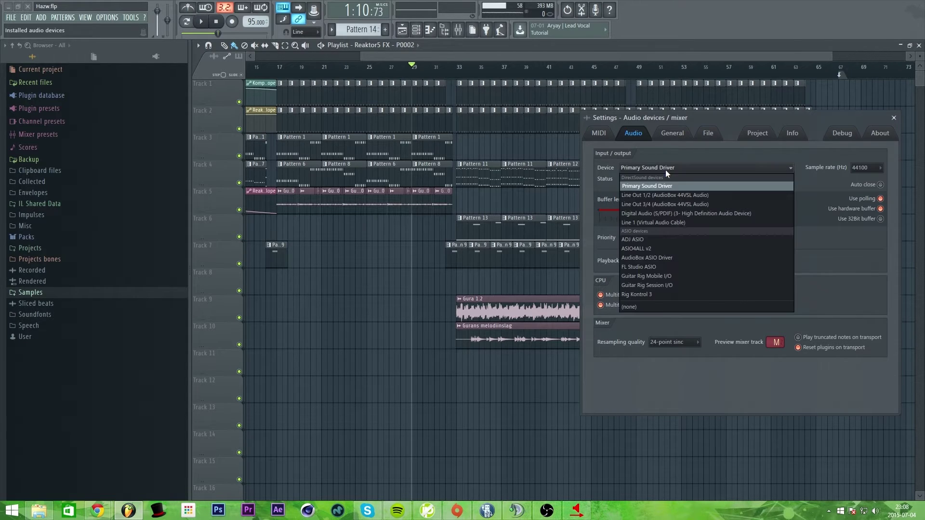
click(642, 258)
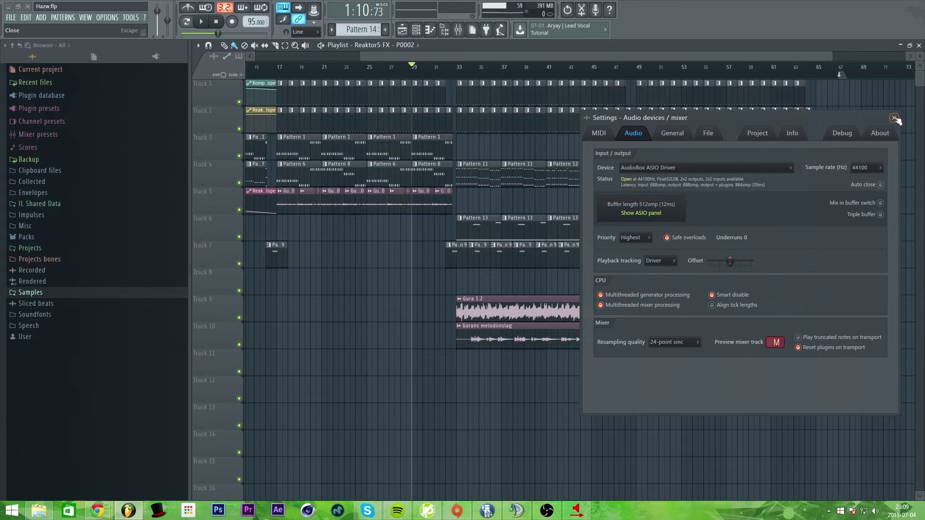
click(894, 118)
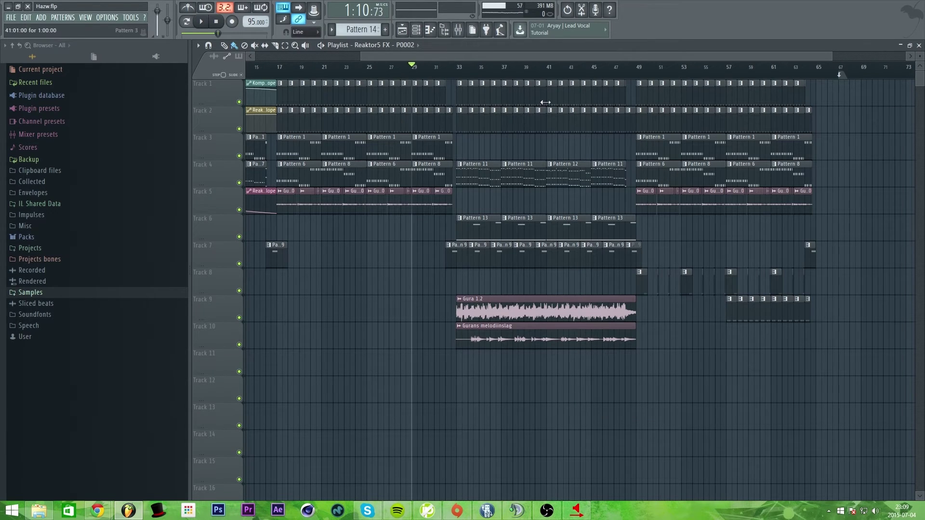
drag(505, 56, 398, 55)
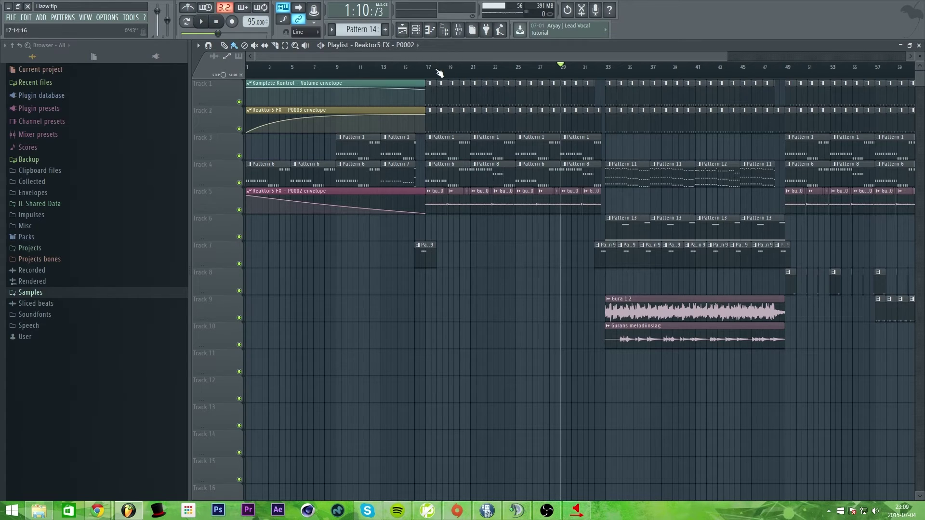